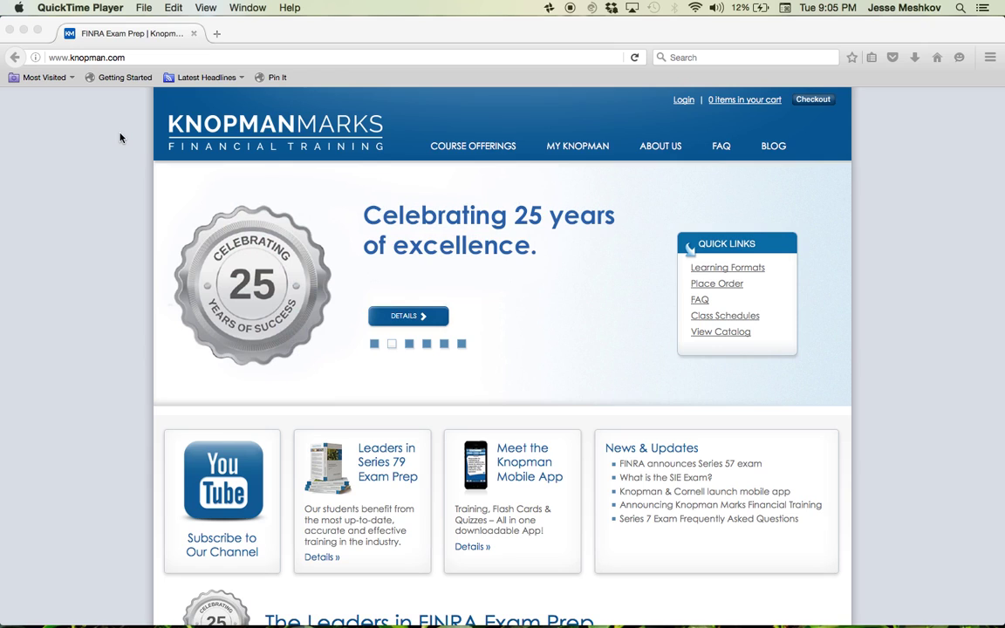
click(137, 57)
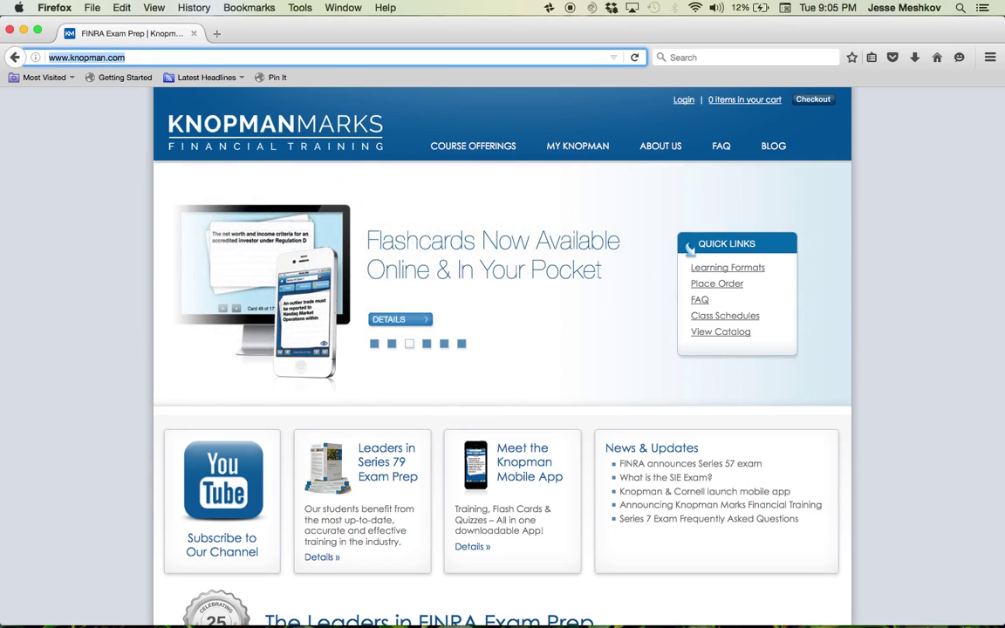
text(www.knopman.com)
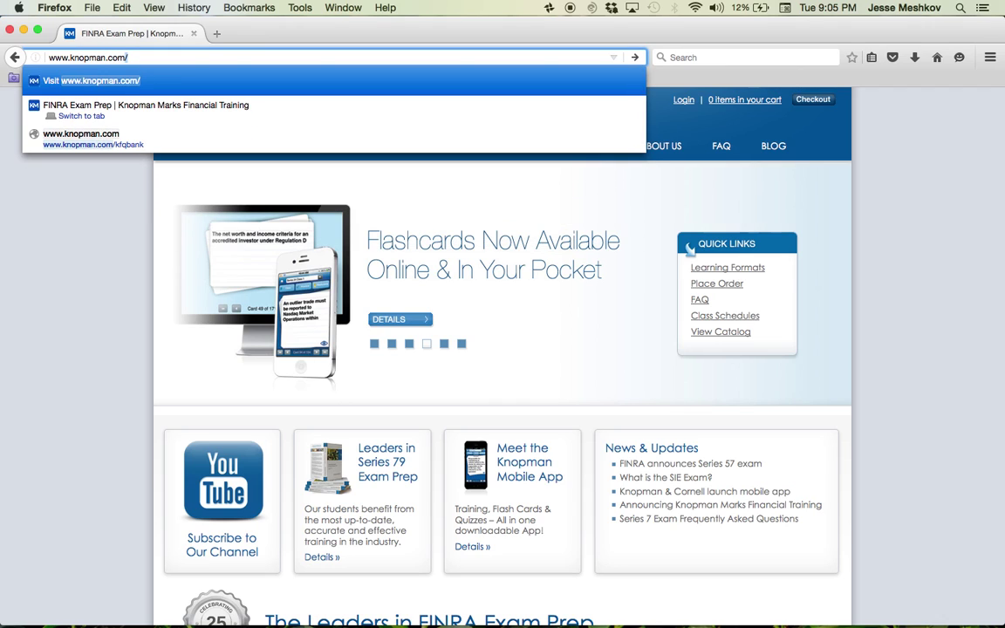
text(/kfqbank)
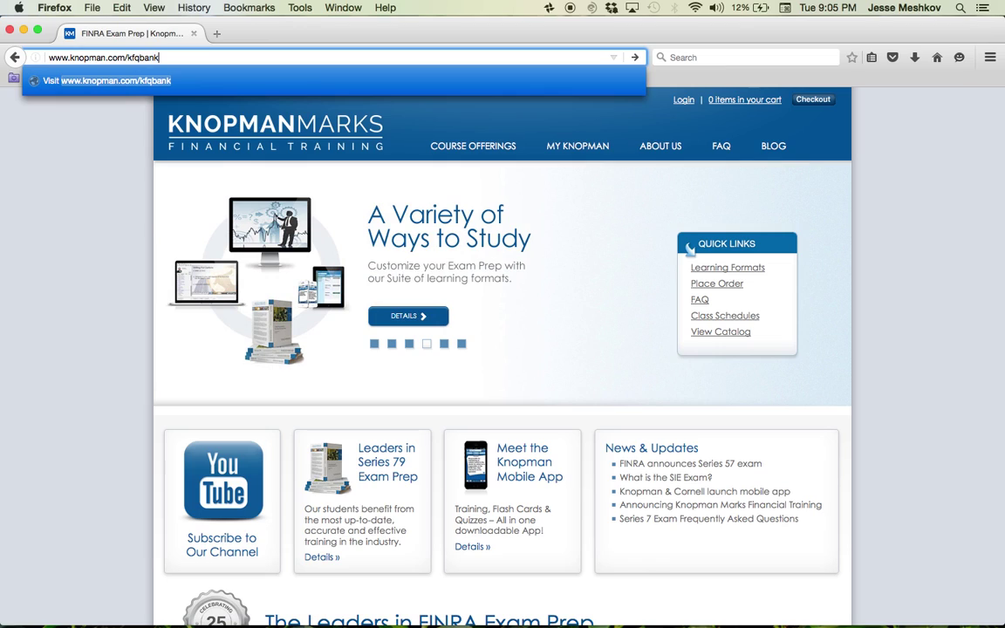
key(Return)
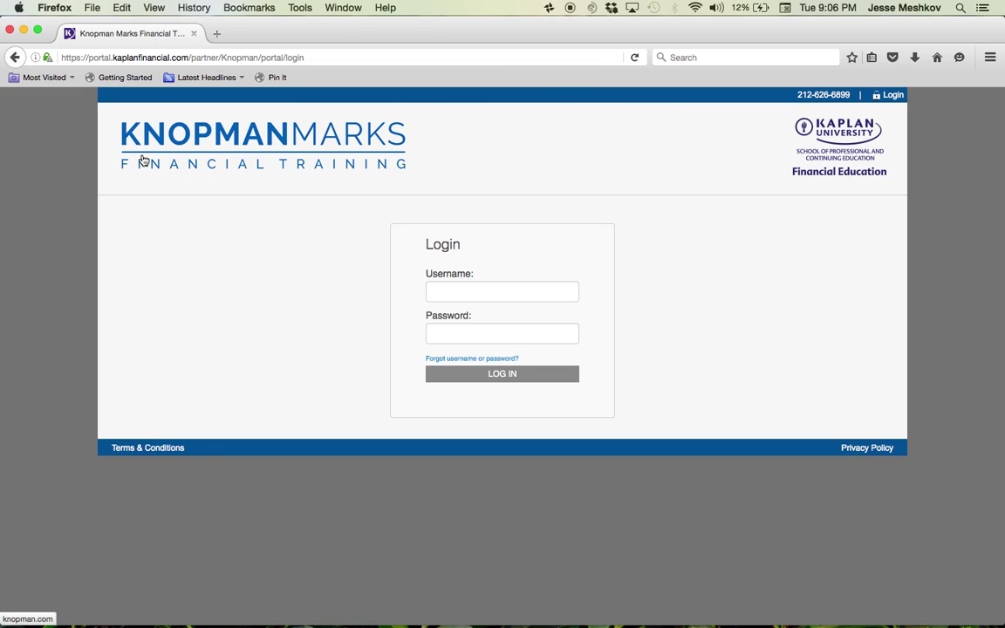
- Highlight the password recovery text on the login page, then clear it
click(417, 364)
drag(417, 364, 530, 362)
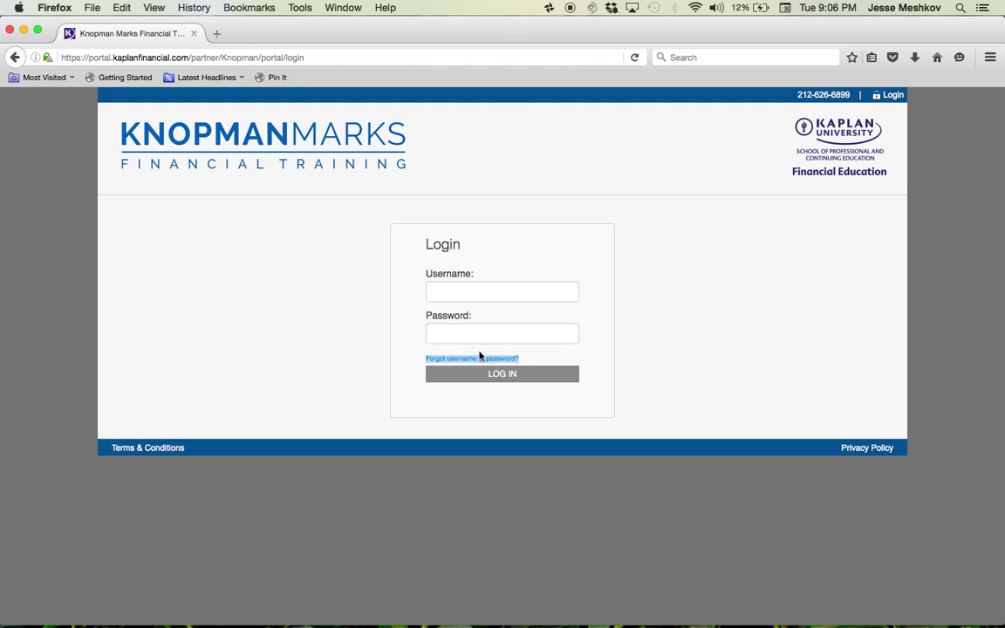
click(486, 363)
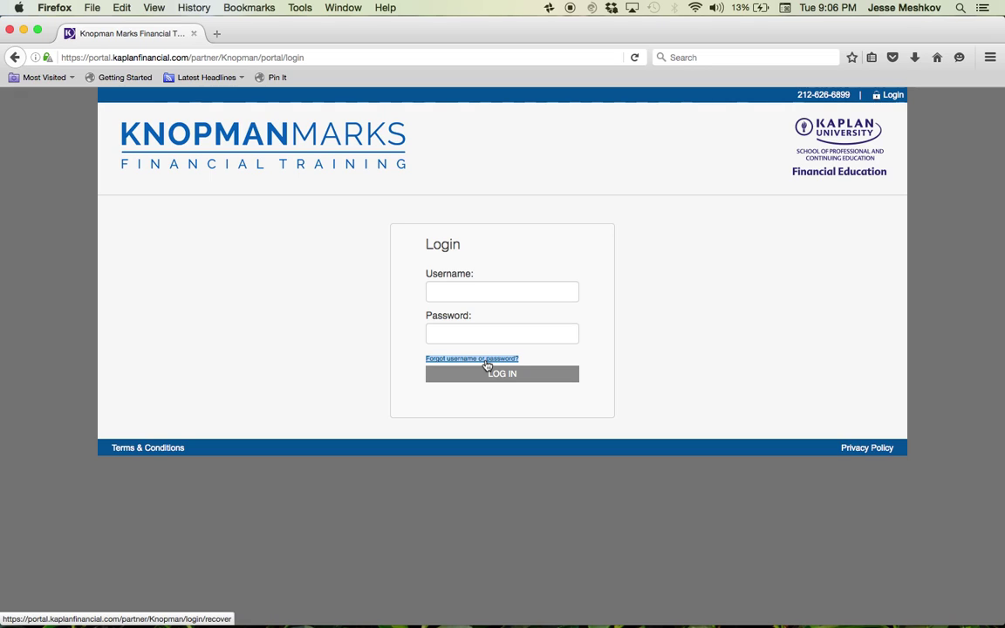
- Sign in with the saved username and the account password
click(478, 294)
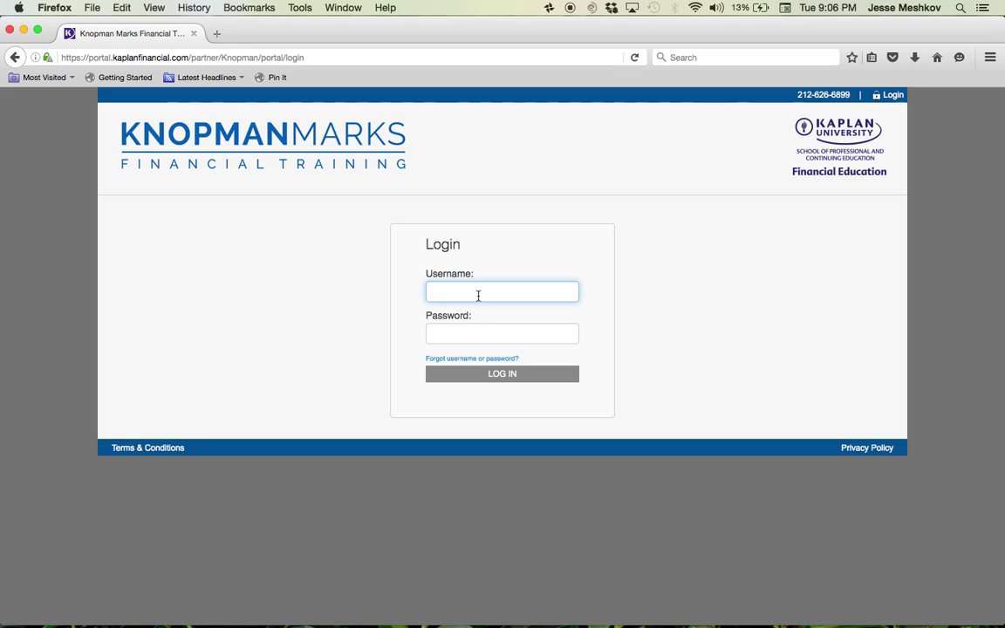
click(467, 294)
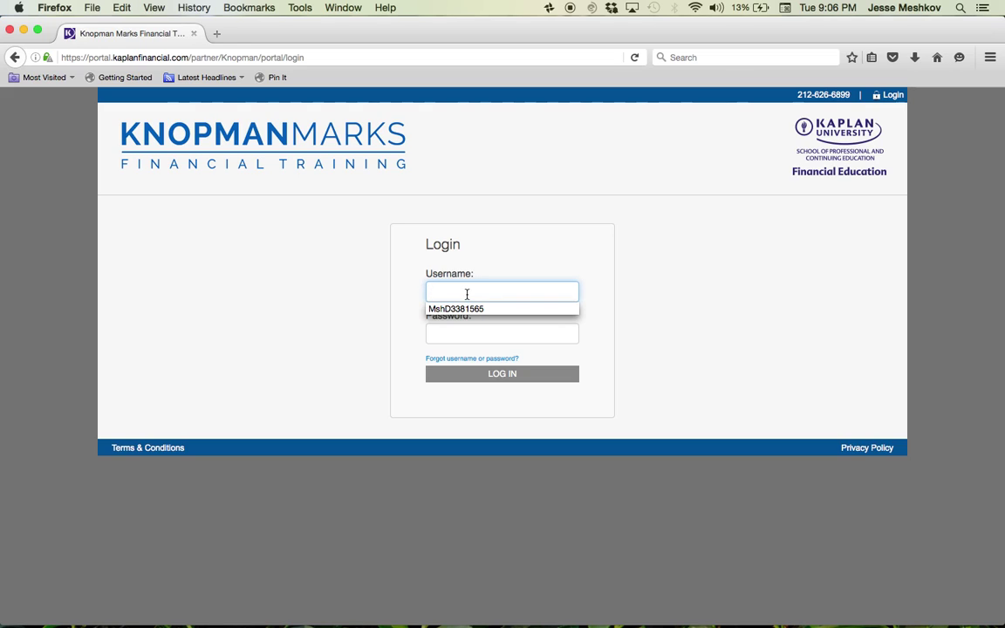
text(MshD3381565)
key(Tab)
text(••••••••••)
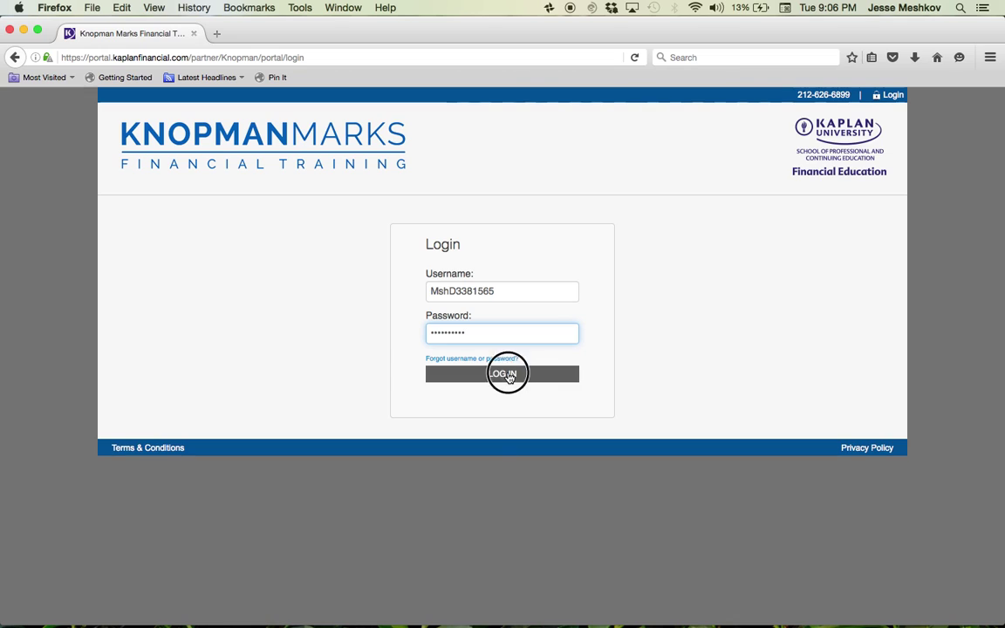
click(510, 376)
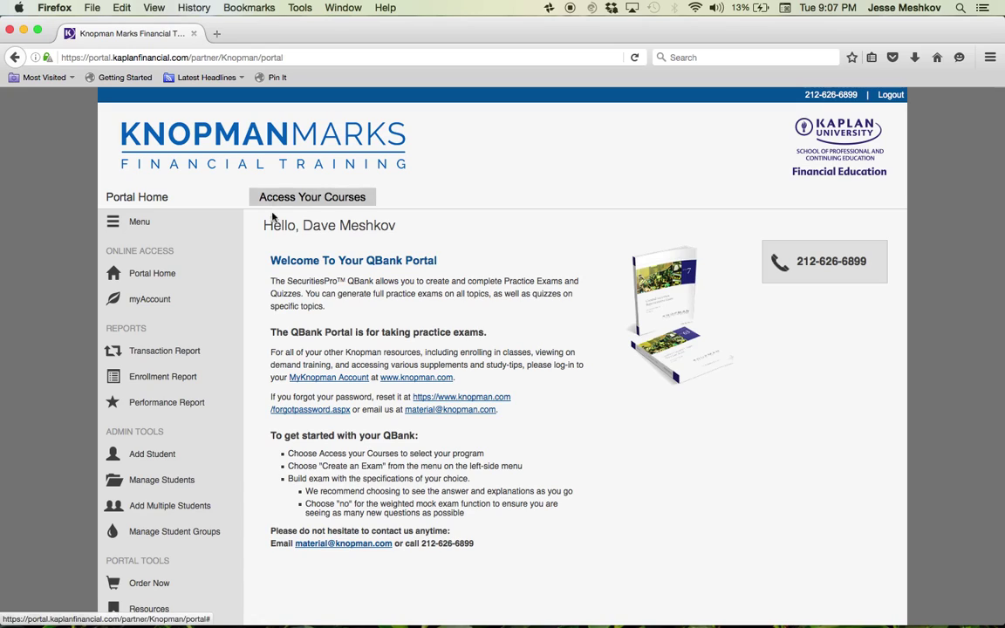
- Open the Access Your Courses list from the welcome page and scroll through the enrolled courses
drag(262, 225, 368, 228)
click(354, 231)
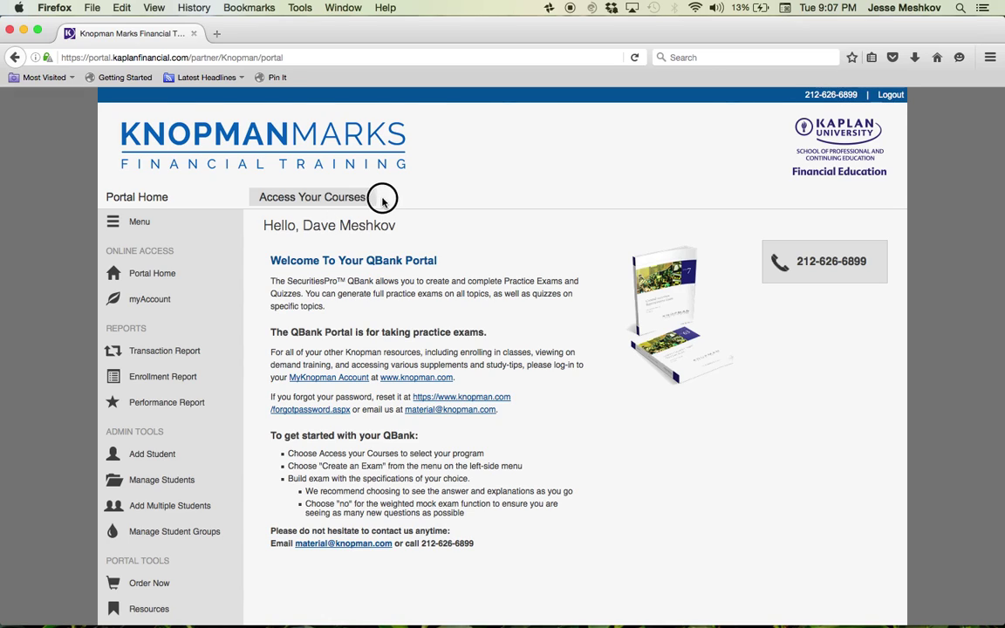
triple_click(385, 203)
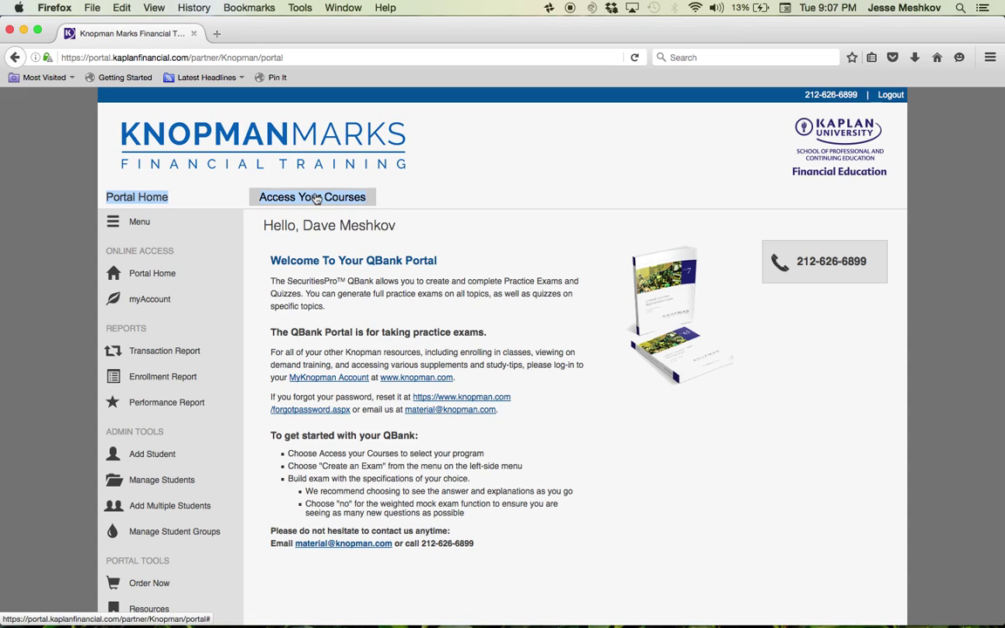
click(317, 197)
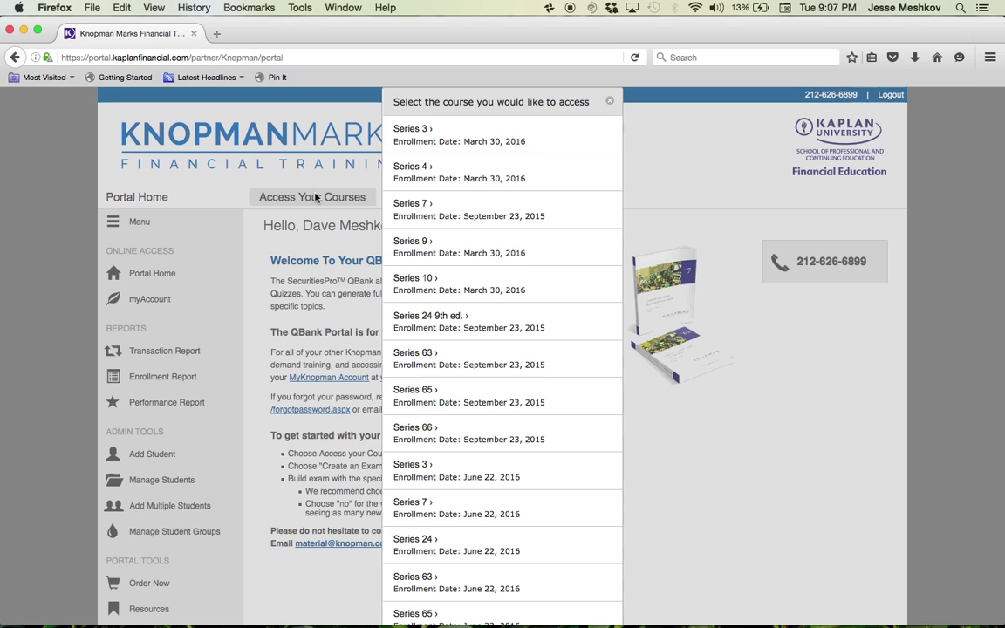
scroll(317, 453, down, 2)
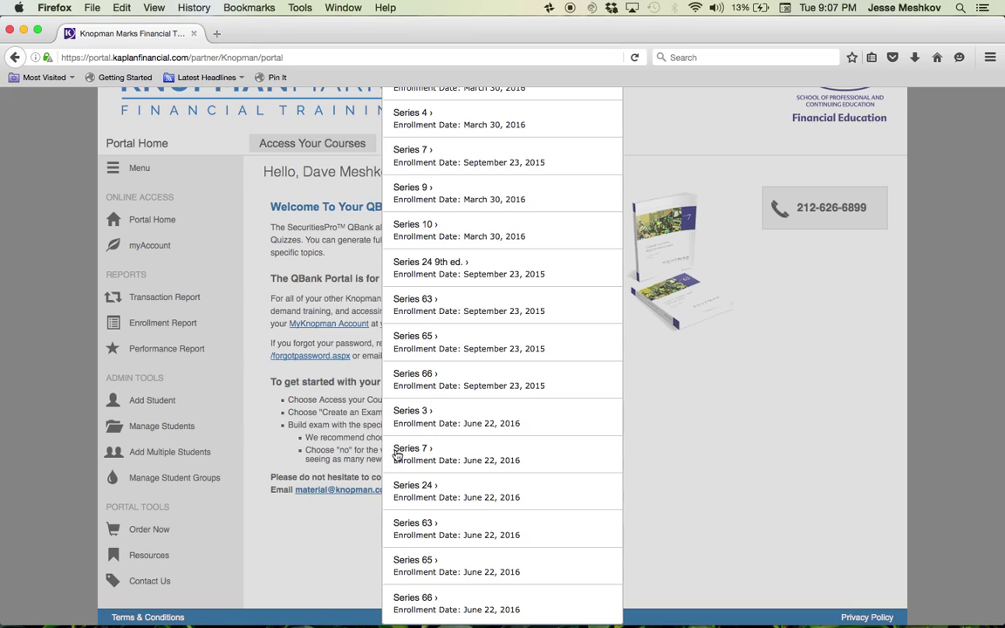
- Open the Series 7 course enrolled June 22, 2016, and highlight the in-progress 'QBank Quiz 7/12/2016'
click(403, 449)
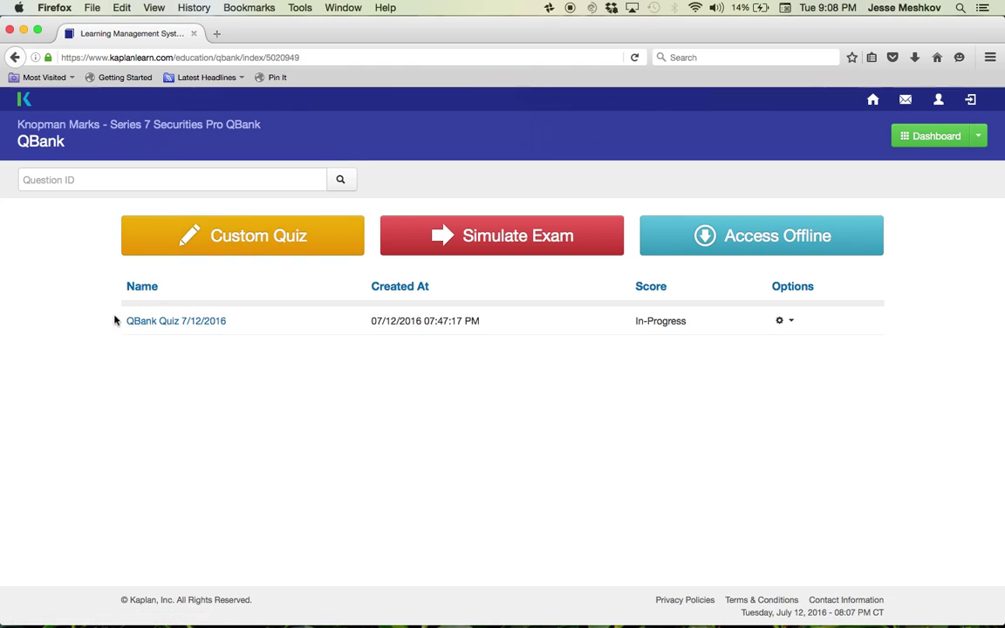
drag(116, 319, 234, 322)
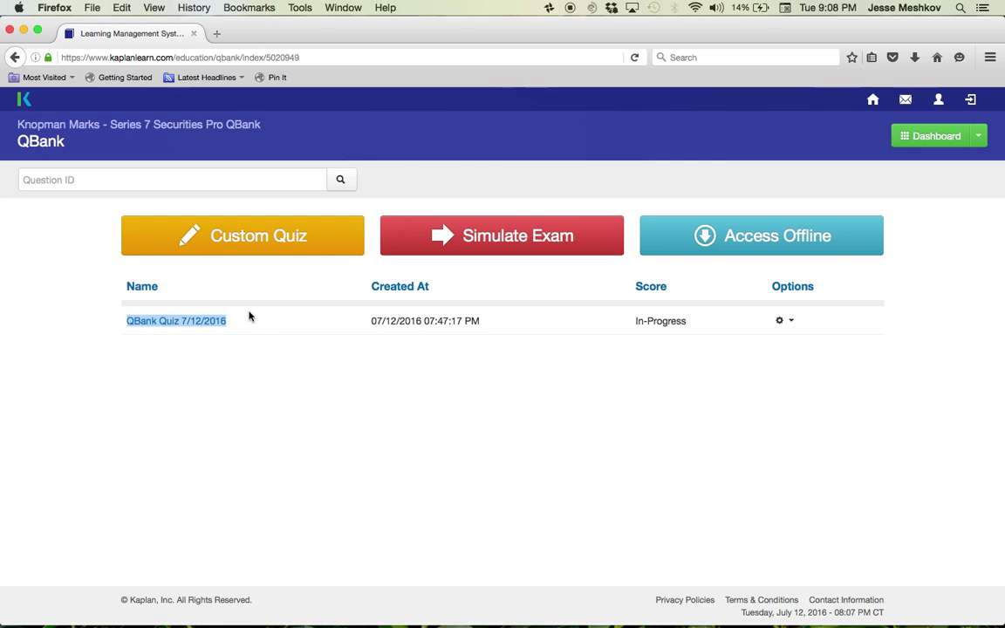
click(257, 312)
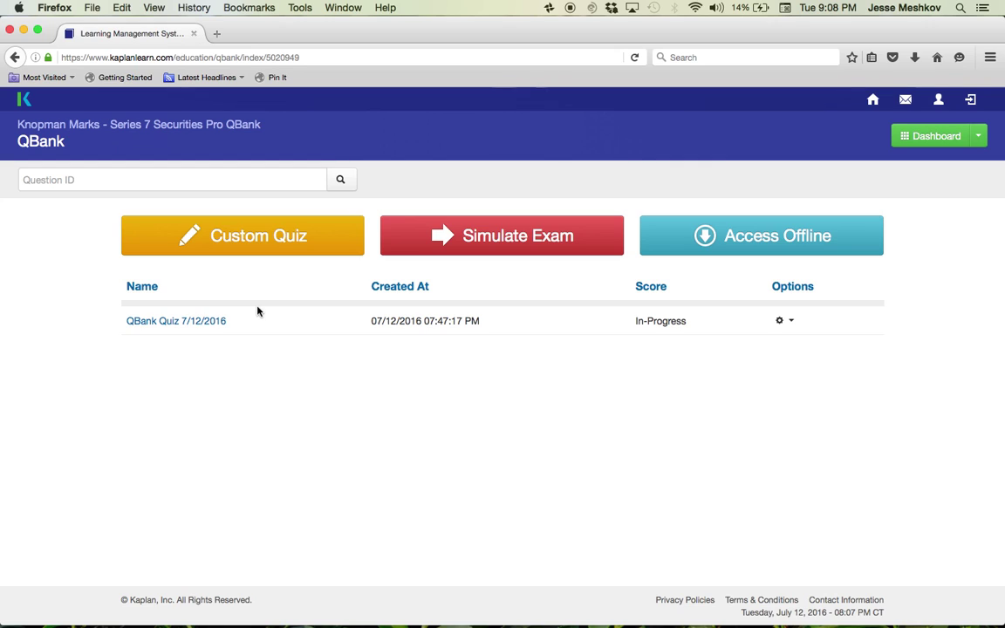
- Start a custom quiz and check All Questions to include every topic
click(251, 237)
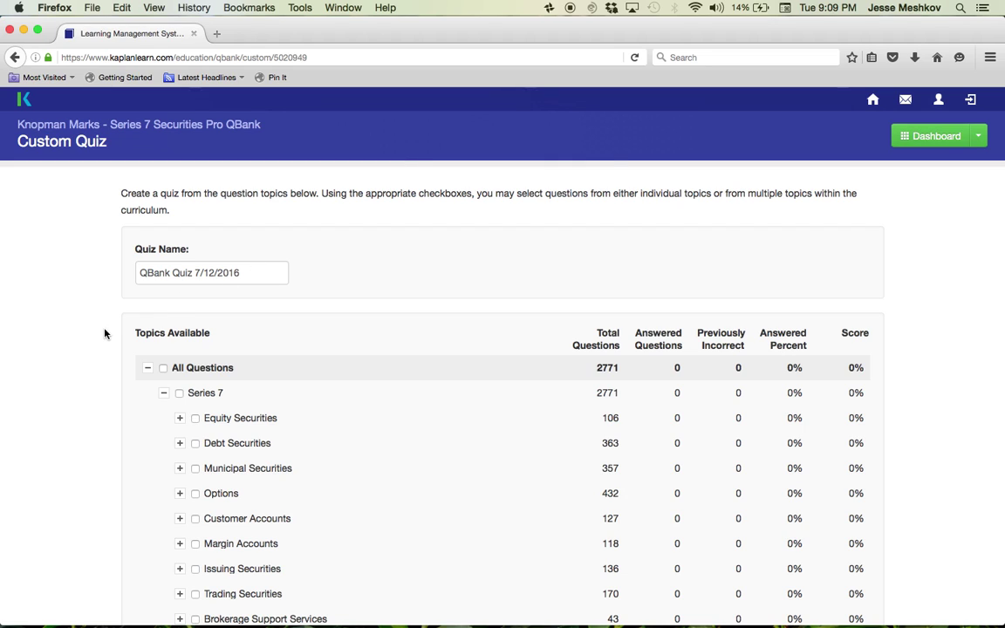
scroll(111, 293, down, 5)
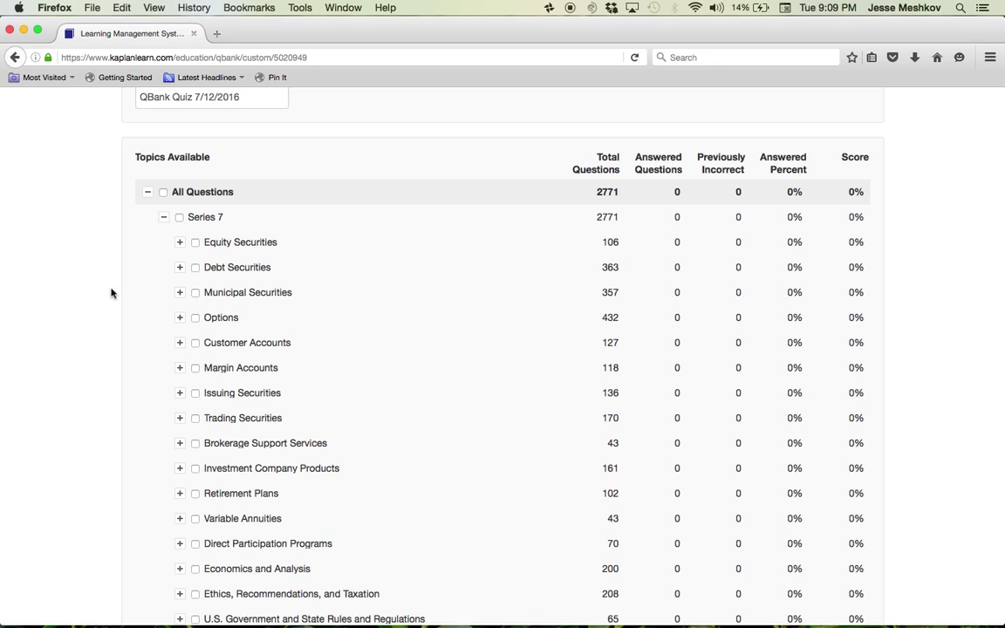
click(163, 193)
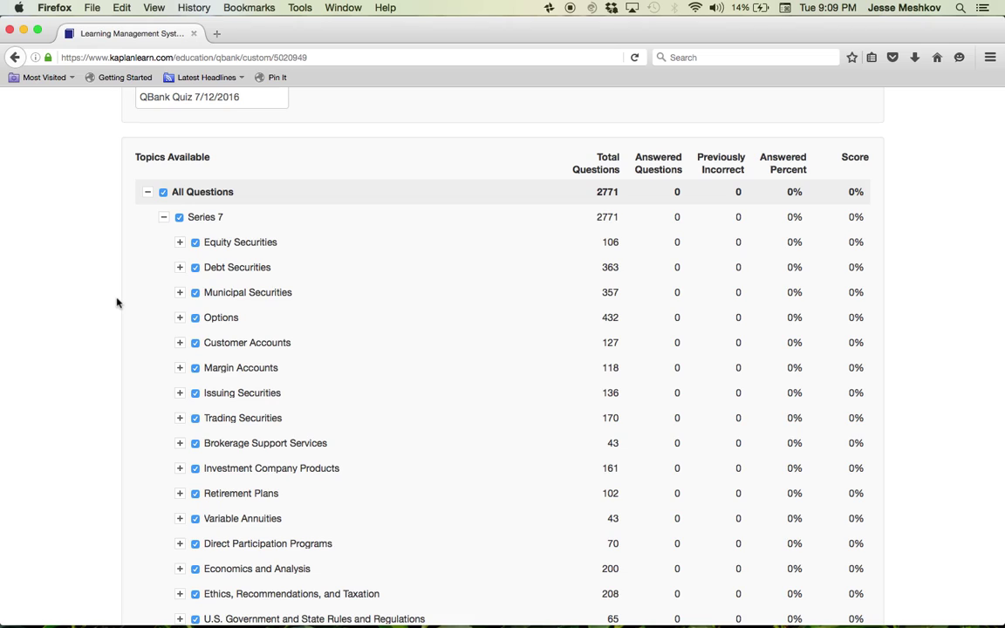
click(163, 192)
click(194, 319)
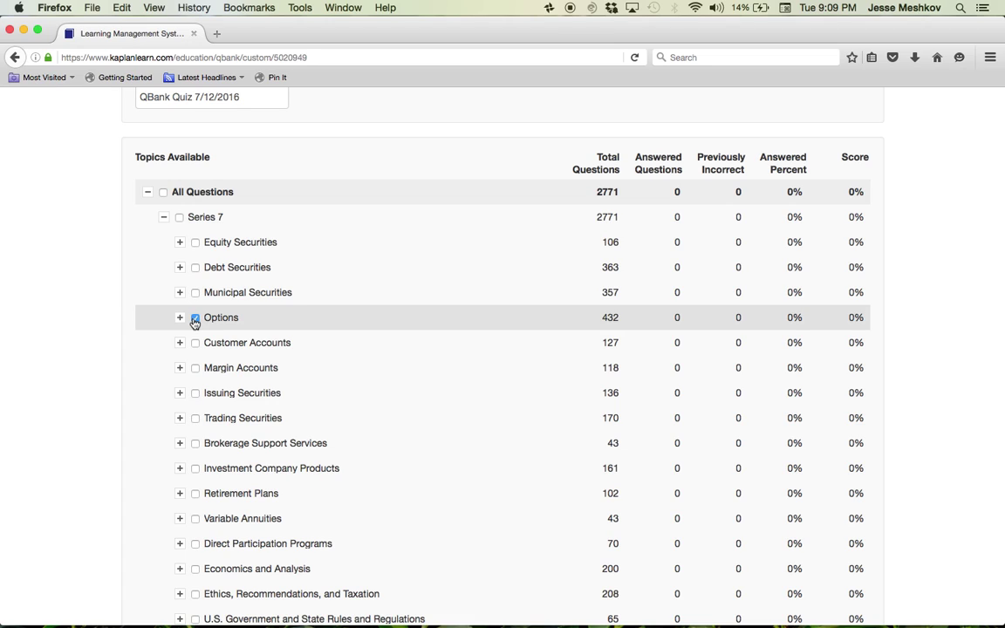
click(163, 192)
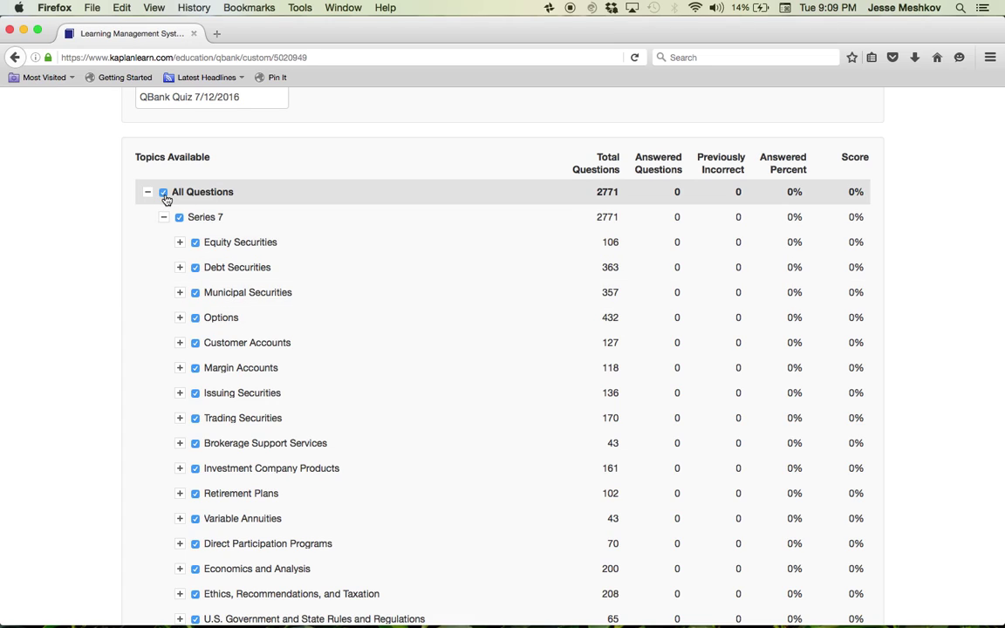
scroll(139, 369, down, 3)
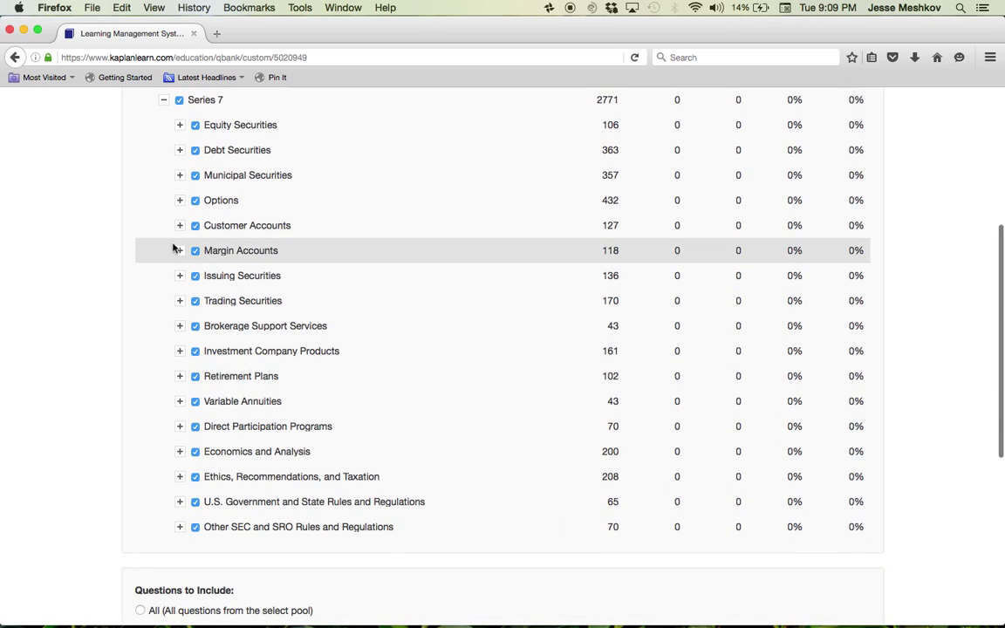
- Expand Options, toggle its subtopics off and back on, then collapse it
click(180, 201)
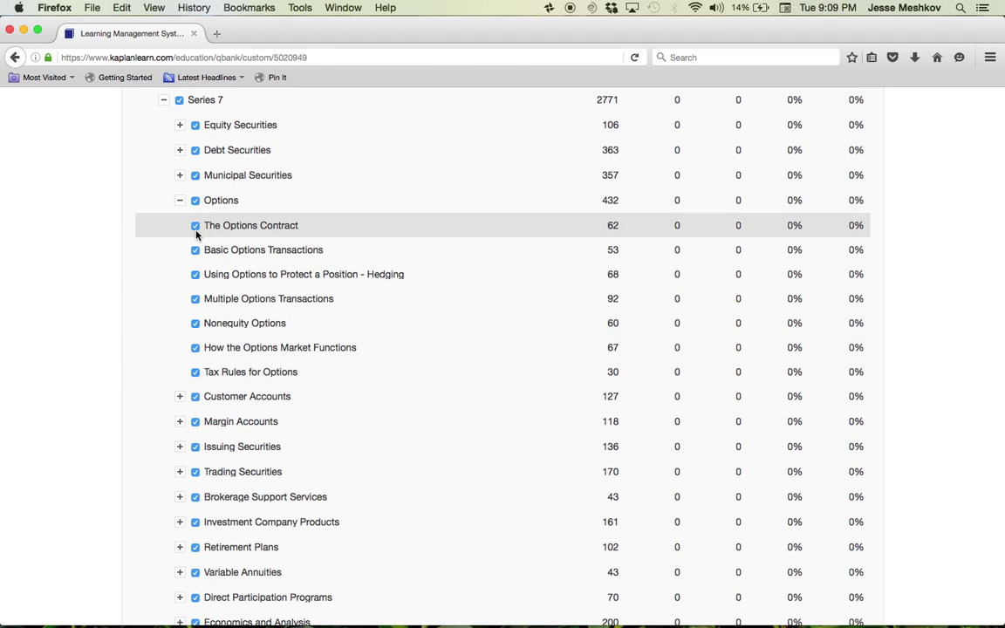
click(195, 226)
click(195, 250)
click(196, 200)
click(179, 201)
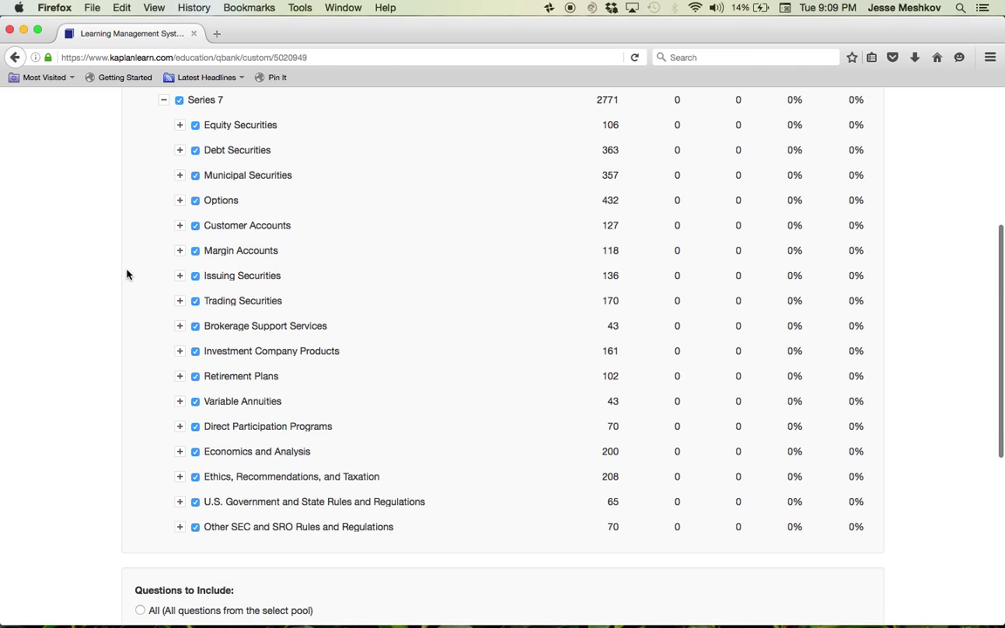
scroll(127, 274, down, 5)
scroll(127, 275, down, 2)
- Highlight the Questions to Include and Number of Questions headings
click(135, 308)
drag(135, 307, 244, 320)
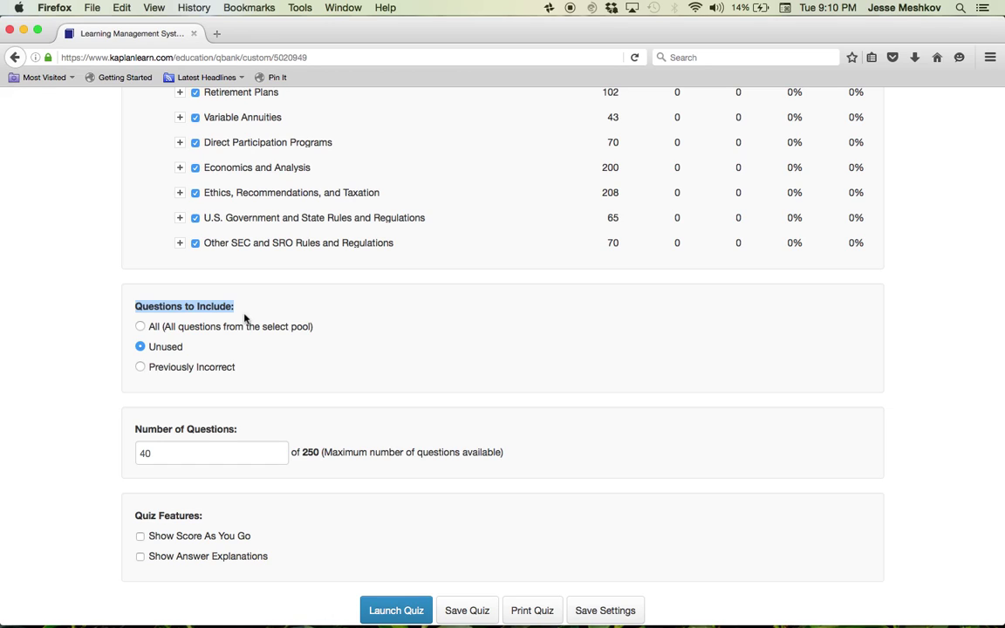
click(162, 355)
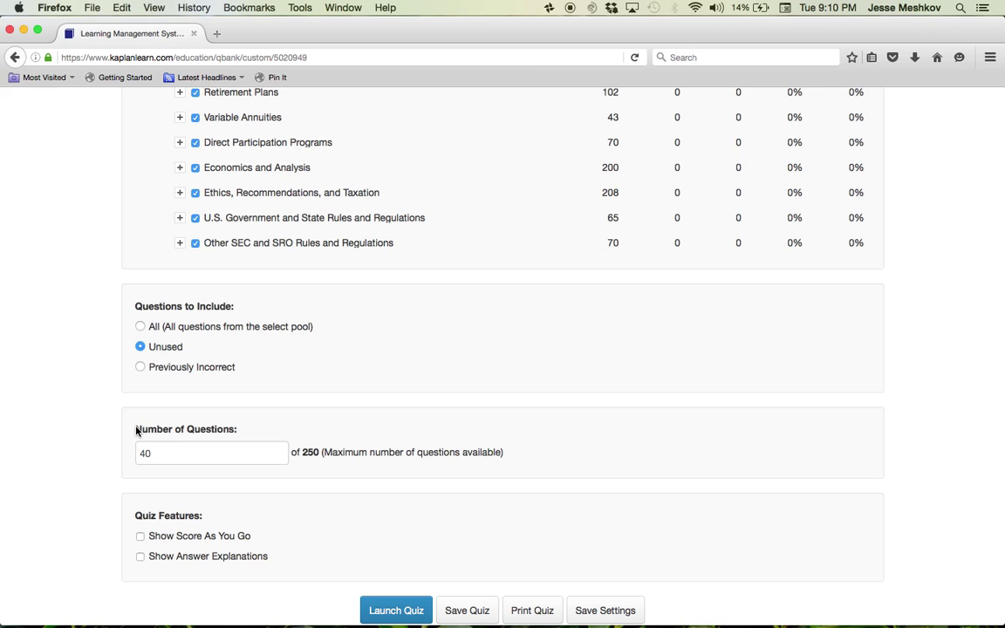
drag(137, 428, 248, 434)
- Replace the question count of 40 with 130
click(174, 453)
key(Left)
key(Left)
key(Delete)
text(2)
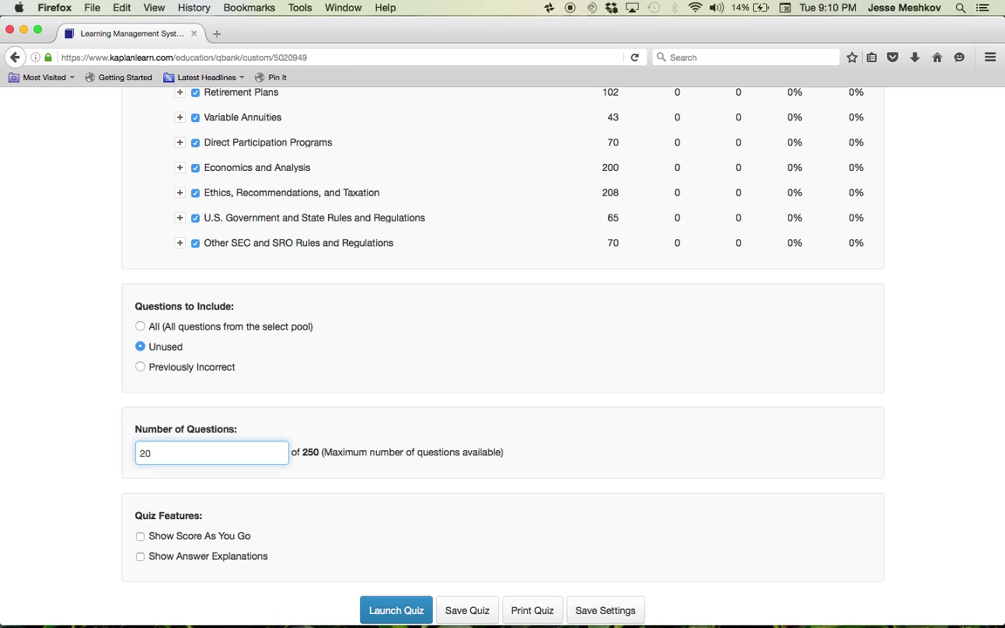
click(158, 457)
drag(157, 457, 101, 449)
text(40)
key(BackSpace)
key(BackSpace)
text(60)
key(BackSpace)
key(BackSpace)
text(130)
- Enable Show Score As You Go and Show Answer Explanations, then launch the quiz
drag(129, 519, 208, 523)
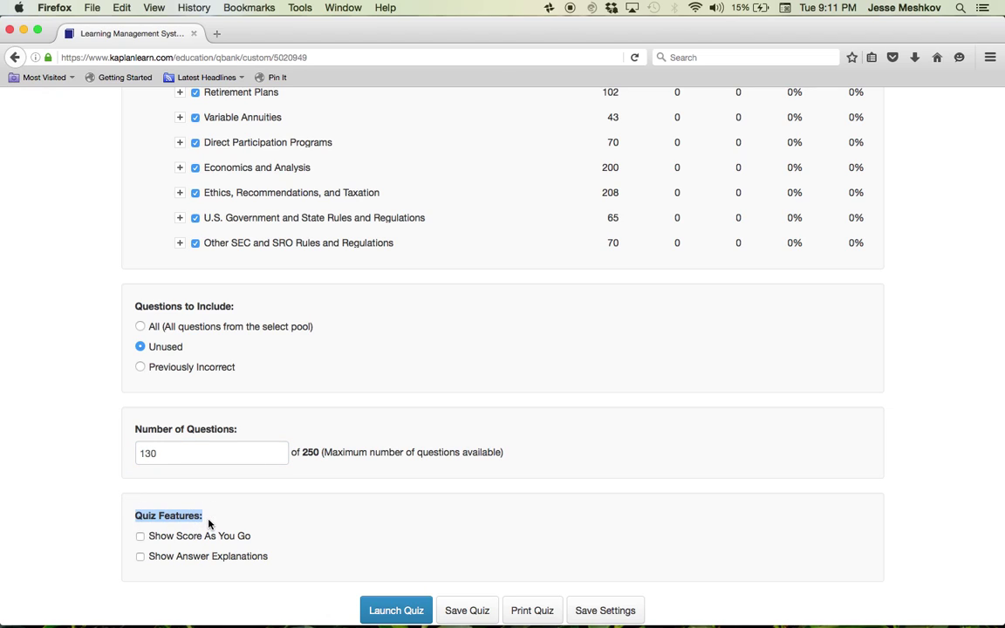
click(141, 538)
click(140, 557)
drag(141, 558, 248, 564)
click(141, 559)
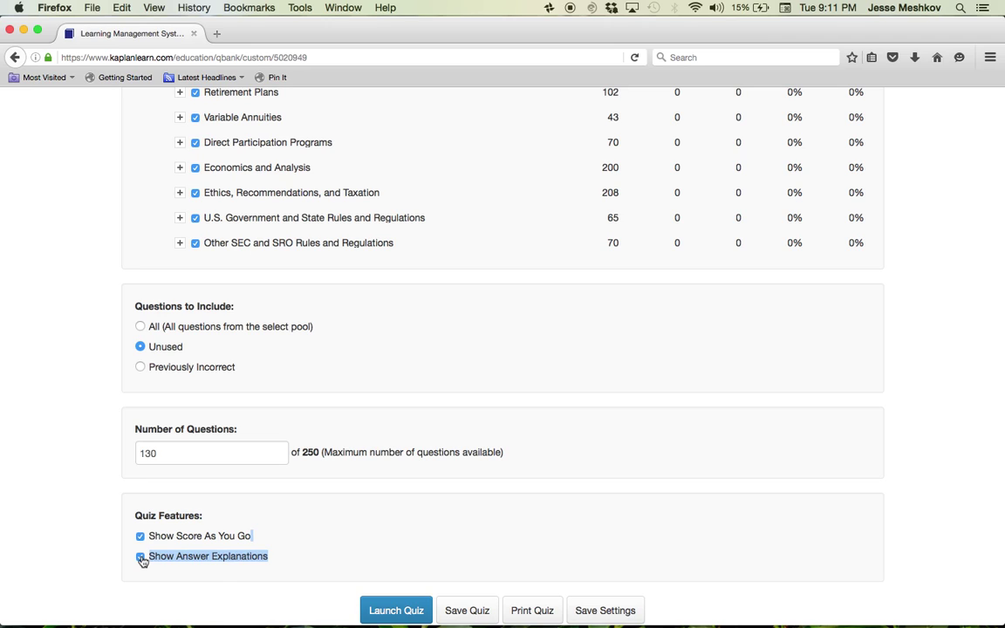
scroll(142, 560, down, 1)
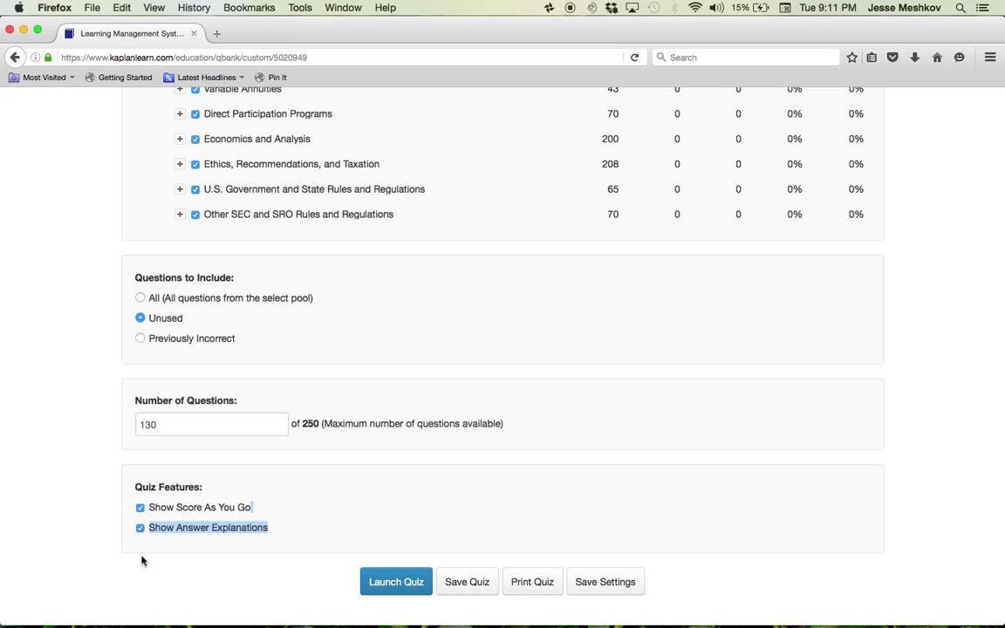
click(394, 589)
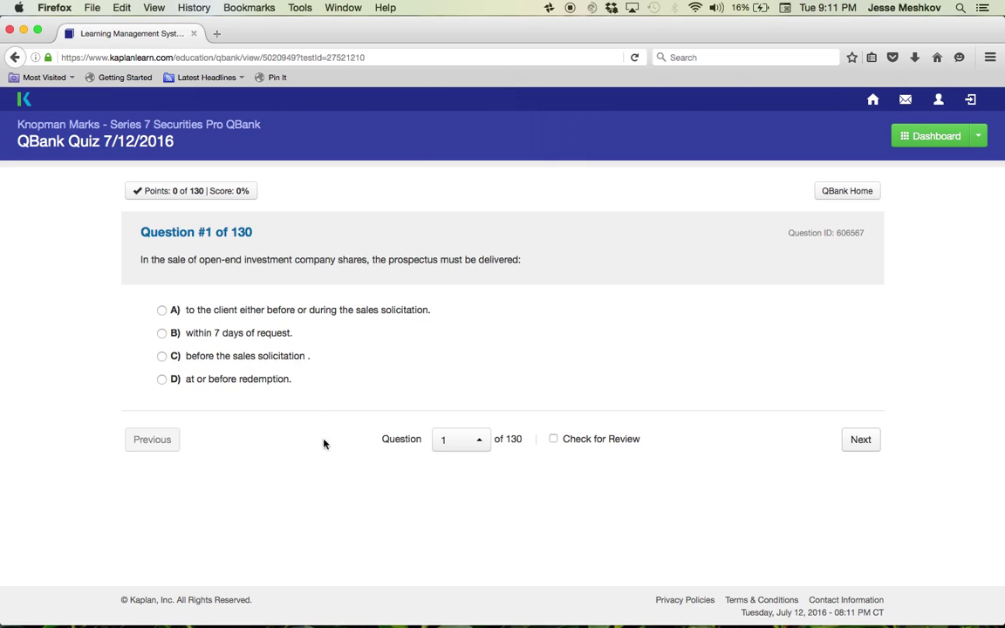
- Answer Question #1 with choice A and highlight its explanation and 10.4.1 manual reference
double_click(171, 233)
drag(171, 234, 249, 232)
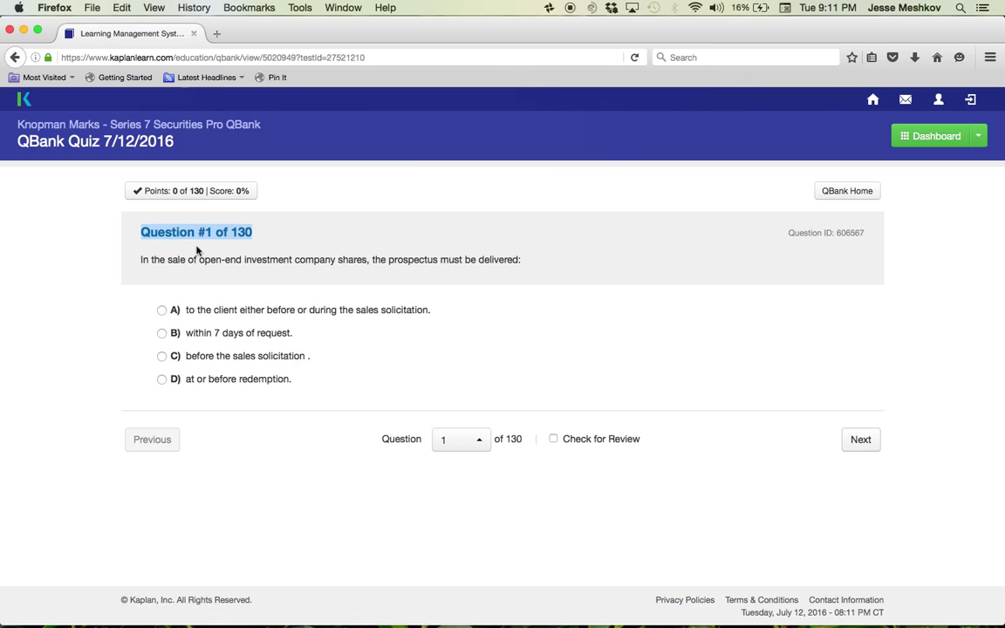
click(167, 230)
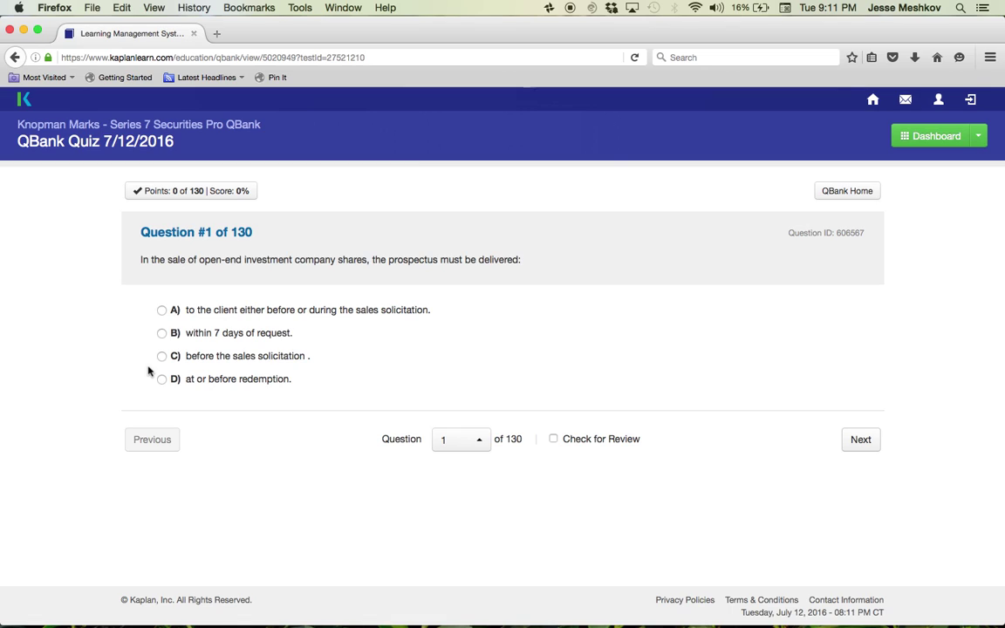
click(161, 310)
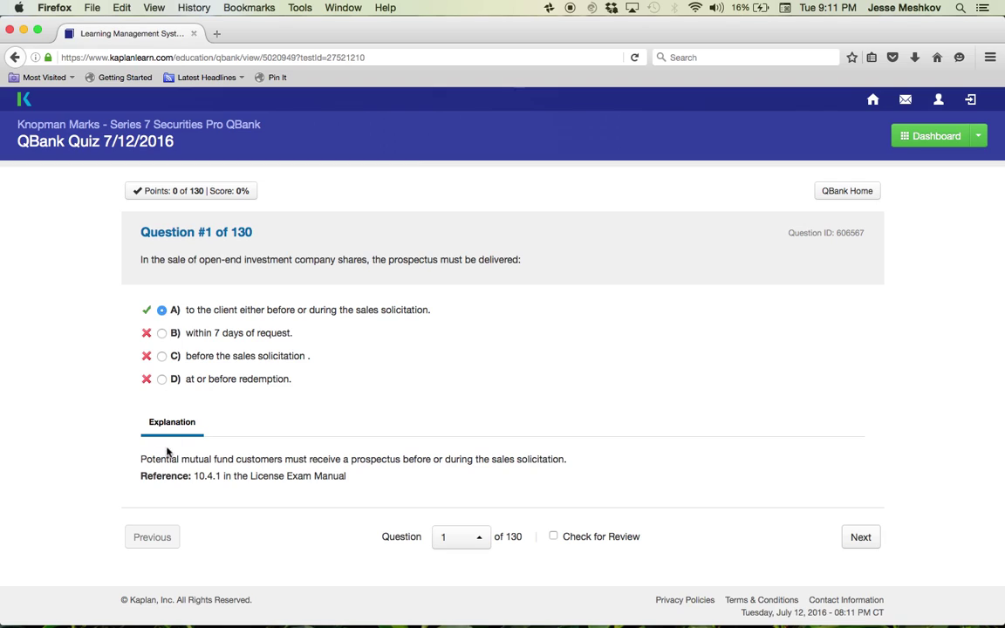
drag(139, 459, 571, 462)
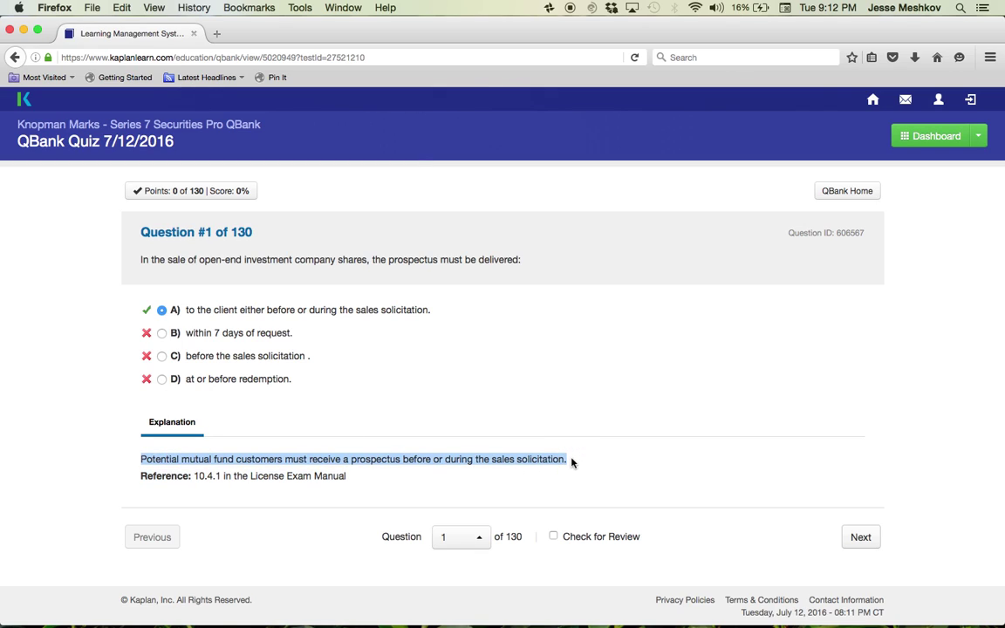
drag(141, 477, 324, 486)
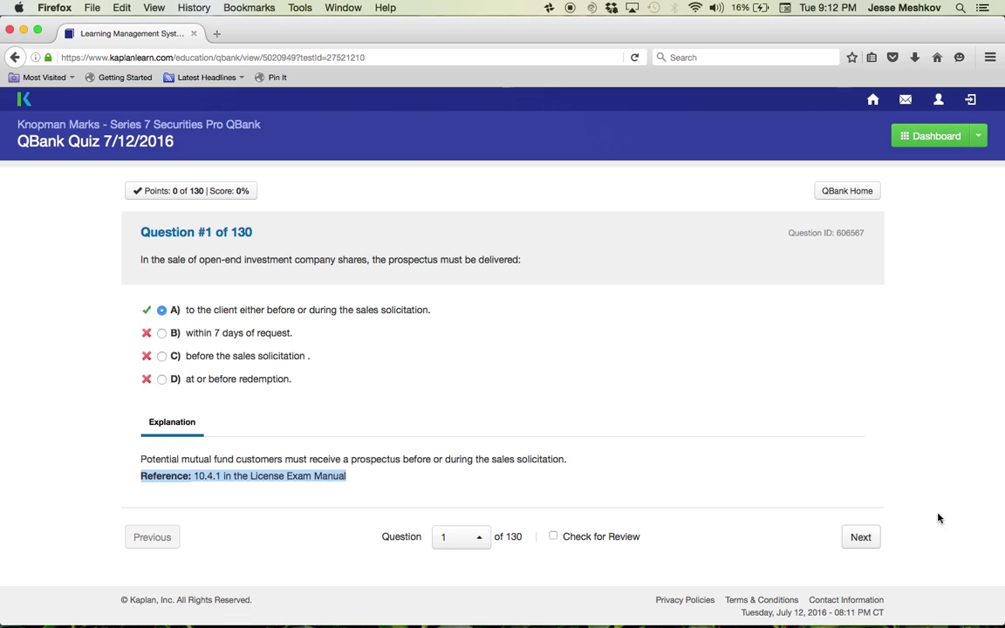
- Answer Question #2 with choice B and highlight its explanation and 4.6.3.1 manual reference
click(861, 537)
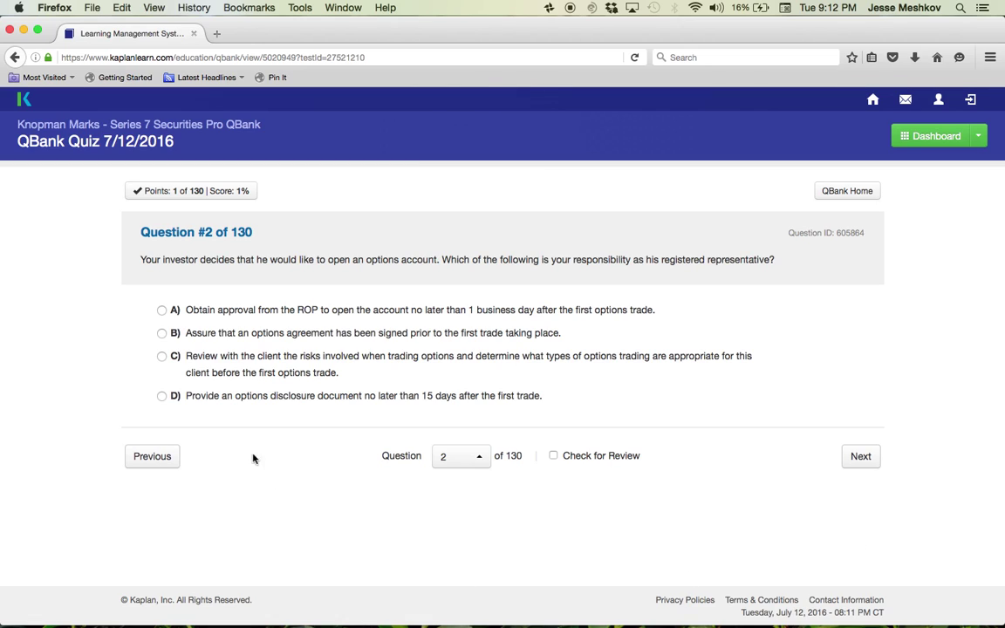
click(162, 334)
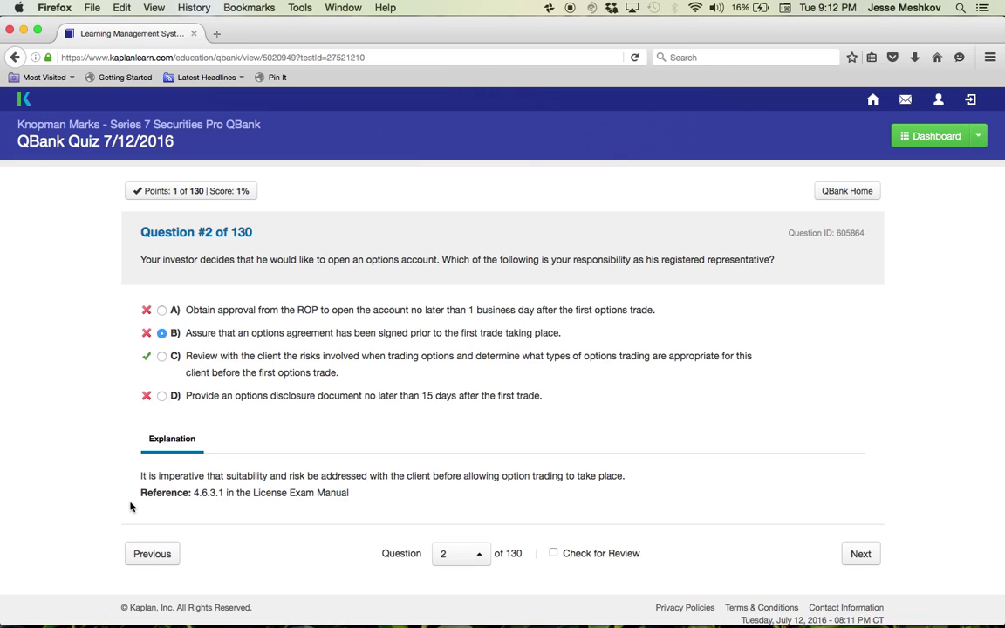
drag(140, 476, 636, 486)
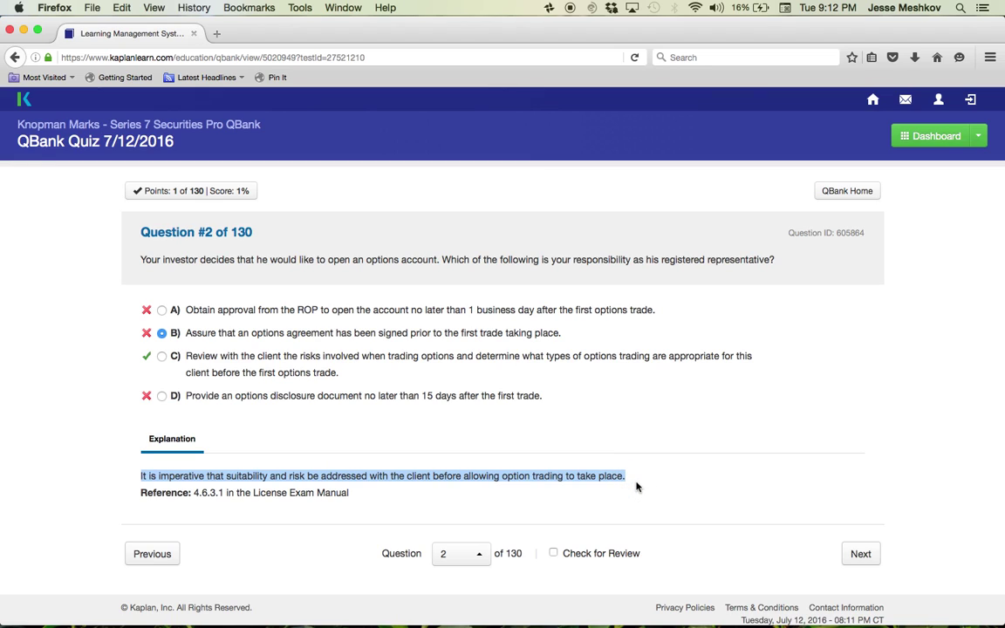
click(153, 491)
drag(153, 491, 359, 504)
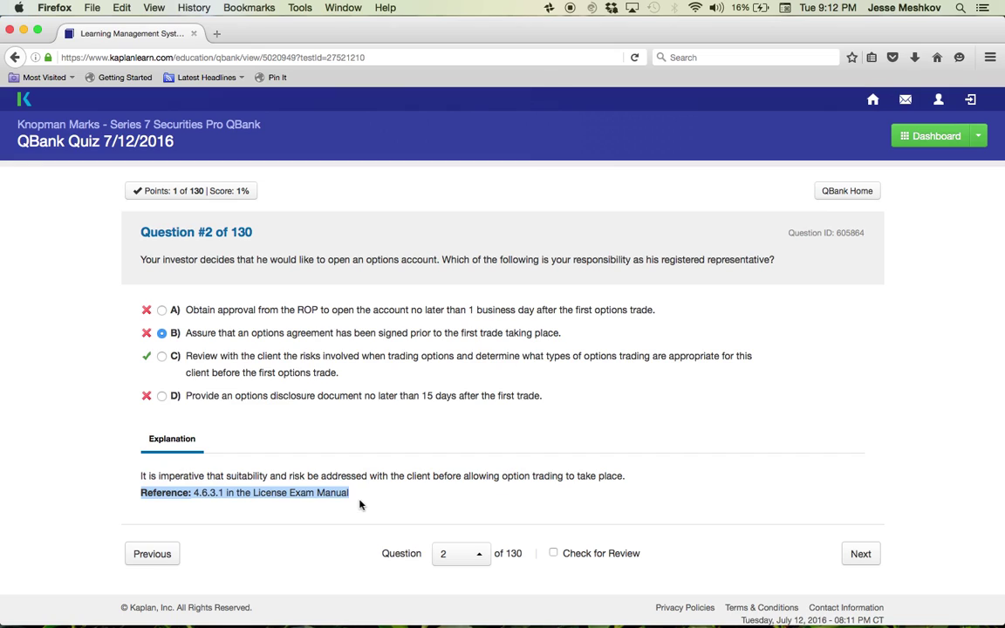